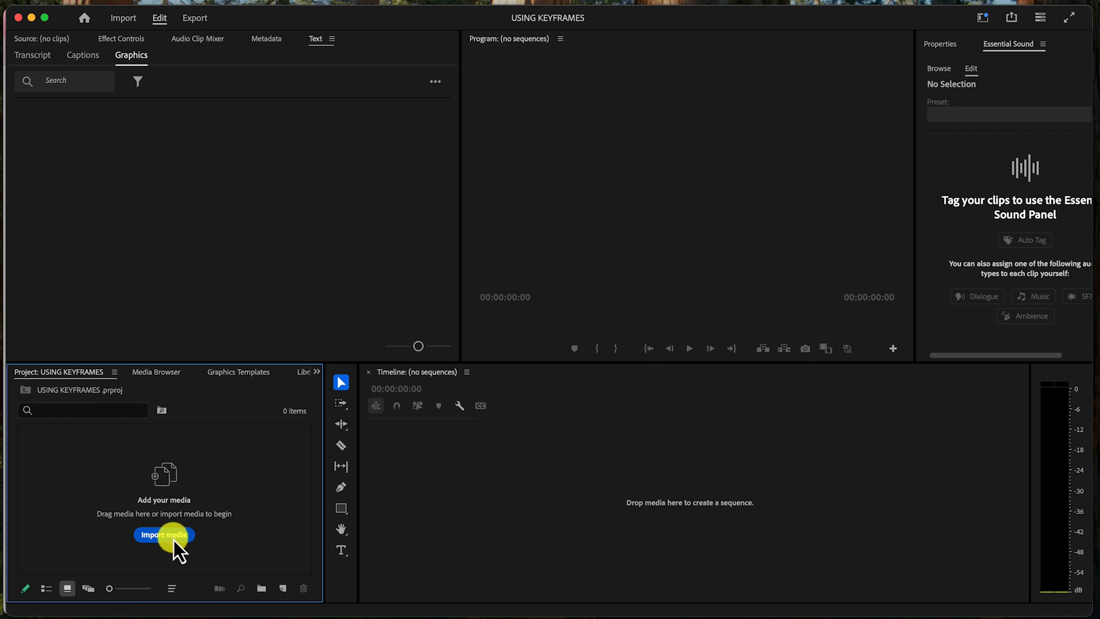
# - Import the 3045714-hd video and the transparent dog logo PNG from the USING KEYFRAMES project files folder
pyautogui.click(173, 537)
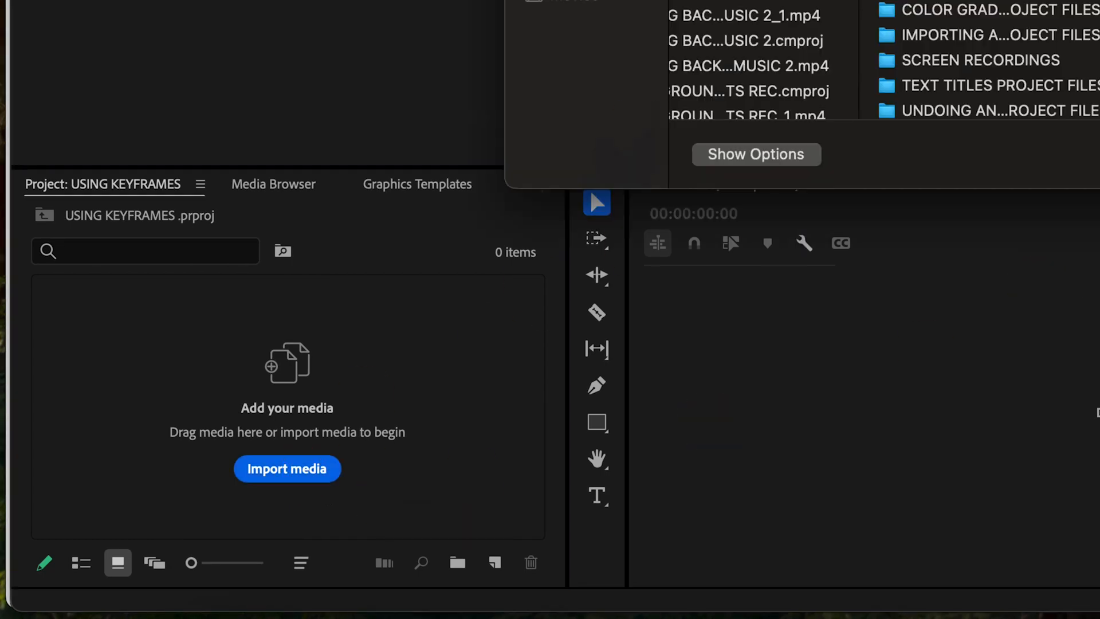
pyautogui.click(448, 344)
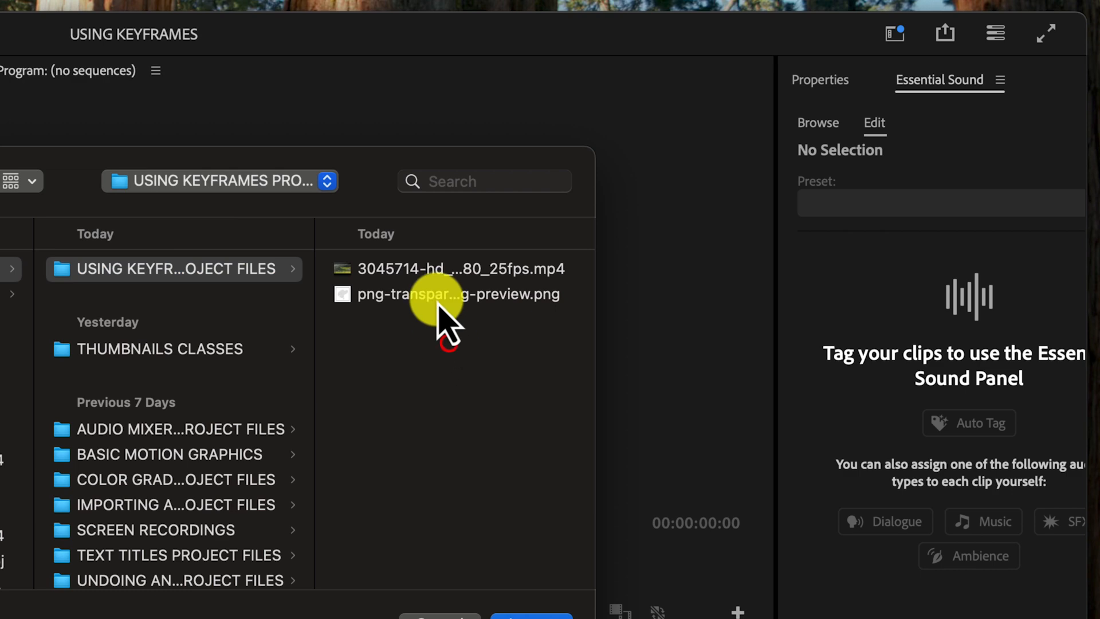
pyautogui.moveTo(437, 303); pyautogui.dragTo(429, 245)
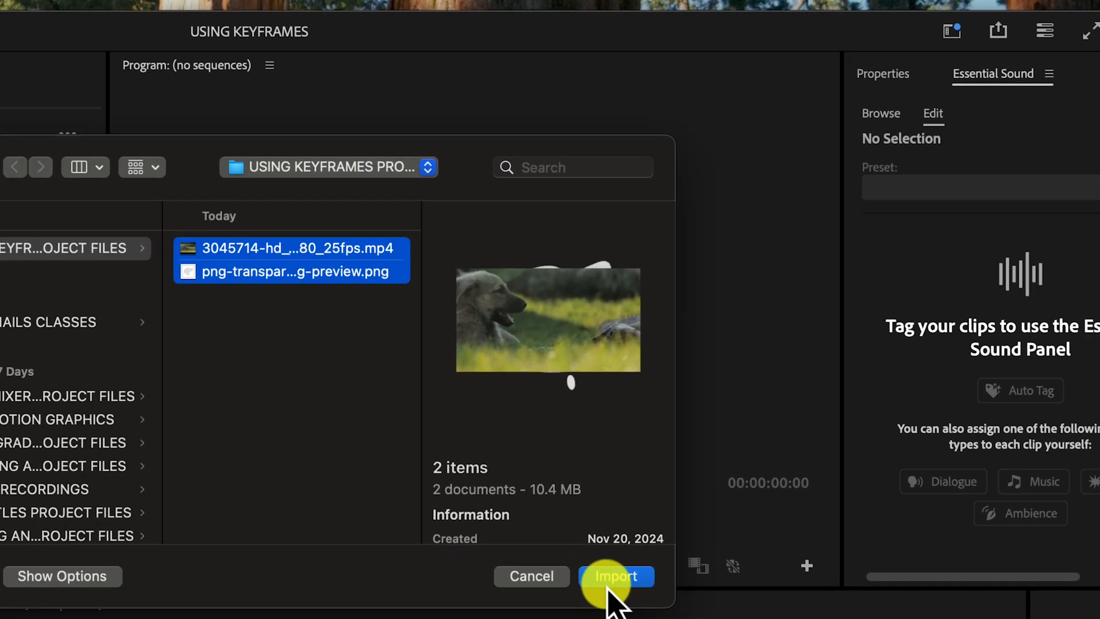
pyautogui.click(521, 617)
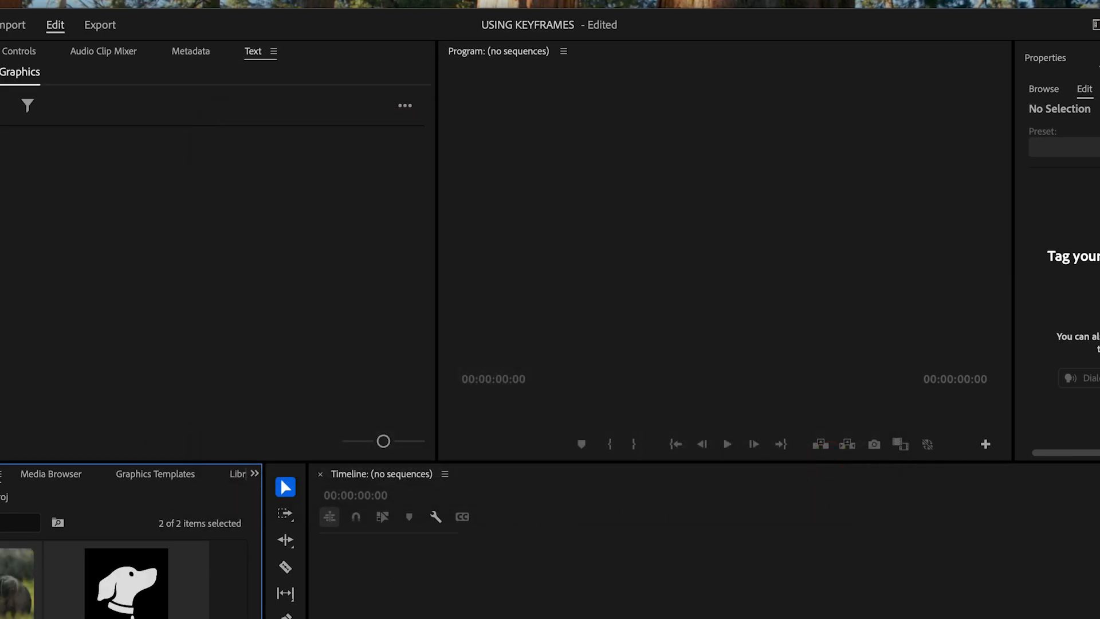
pyautogui.click(229, 584)
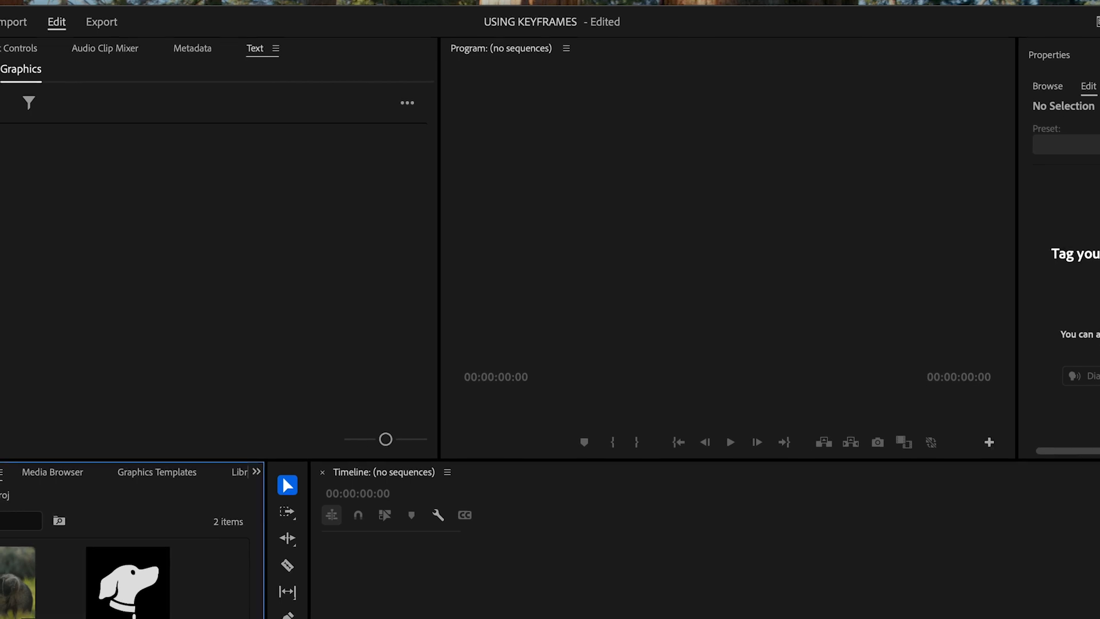
# - Create a sequence from the 3045714-hd dog video by placing it on the timeline, and preview its opening second
pyautogui.click(9, 608)
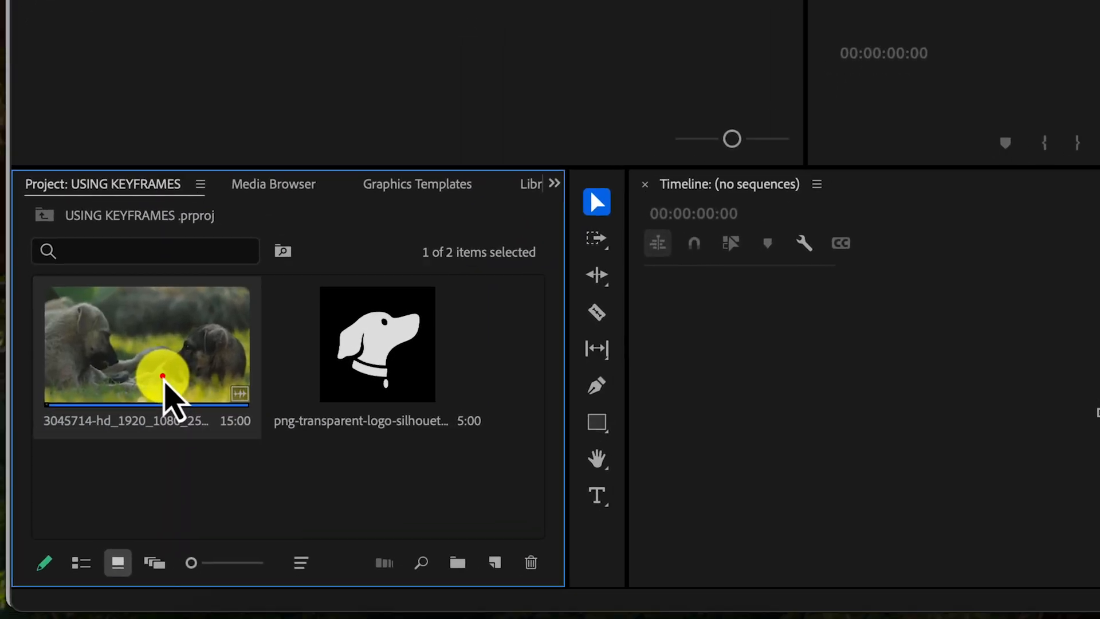
pyautogui.doubleClick(162, 377)
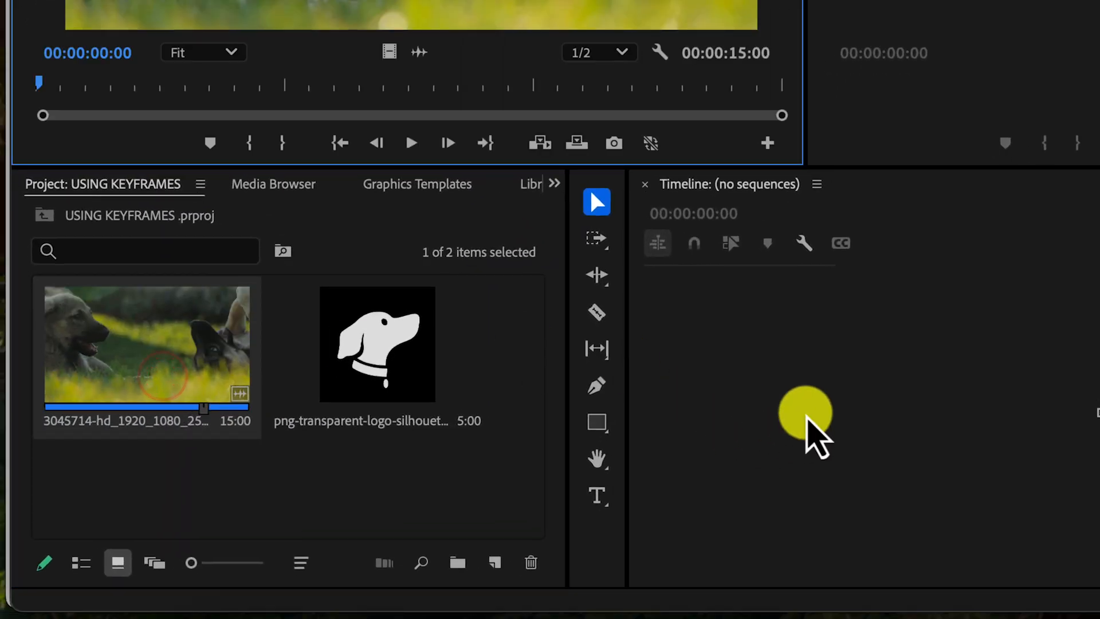
pyautogui.moveTo(81, 351); pyautogui.dragTo(789, 389)
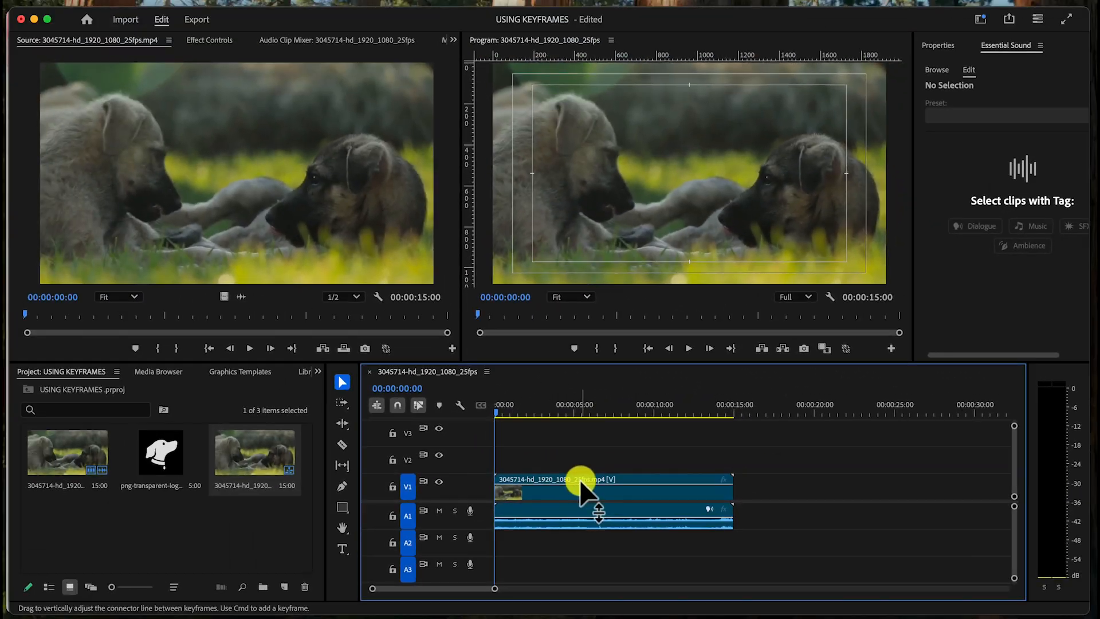
pyautogui.press('space')
pyautogui.press('space')
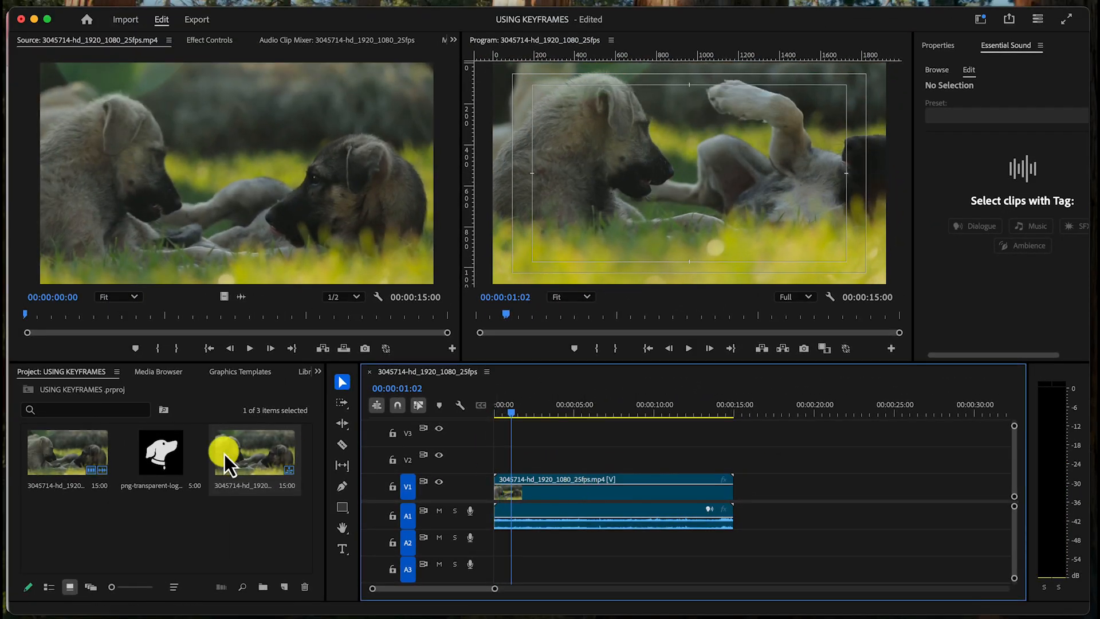
# - Place the dog logo PNG on track V2 at the sequence start and show the logo clip's effect controls
pyautogui.click(166, 456)
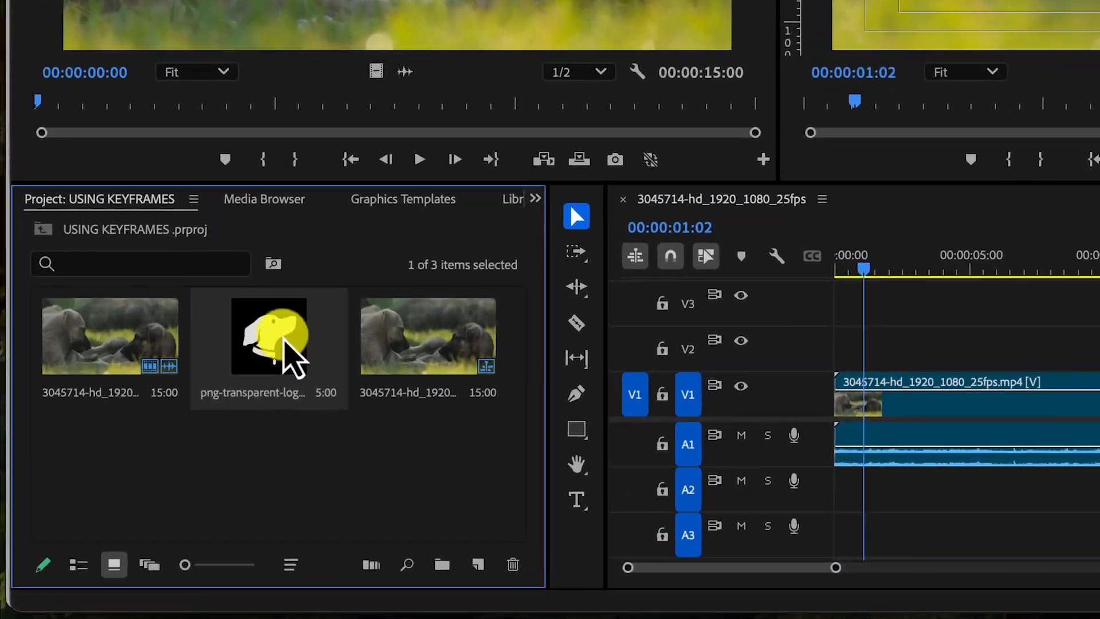
pyautogui.moveTo(283, 339); pyautogui.dragTo(827, 358)
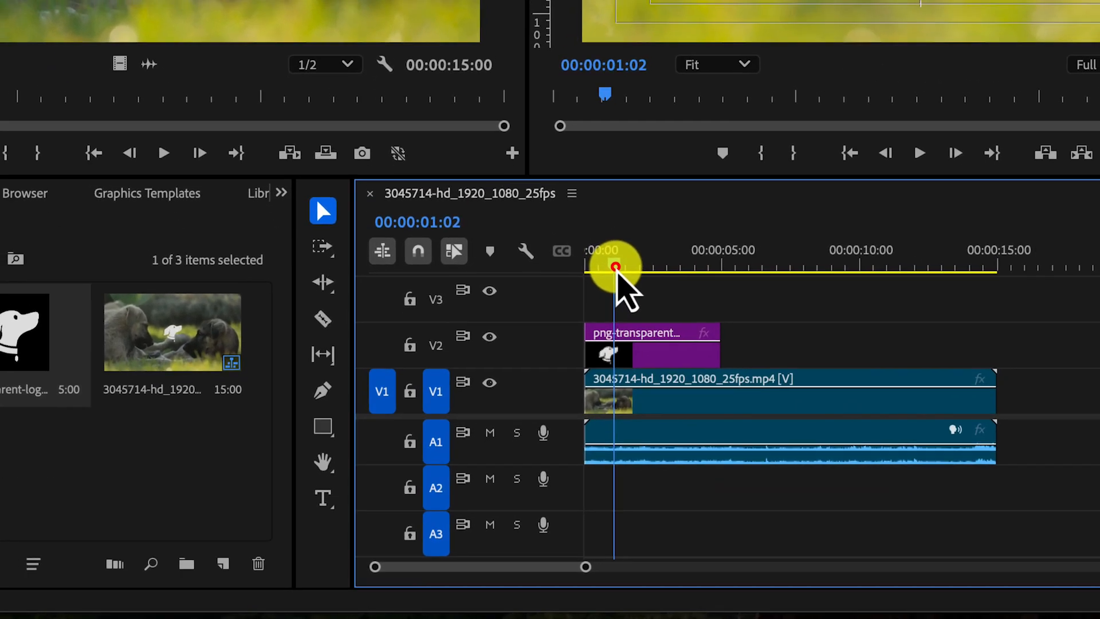
pyautogui.moveTo(511, 413); pyautogui.dragTo(431, 405)
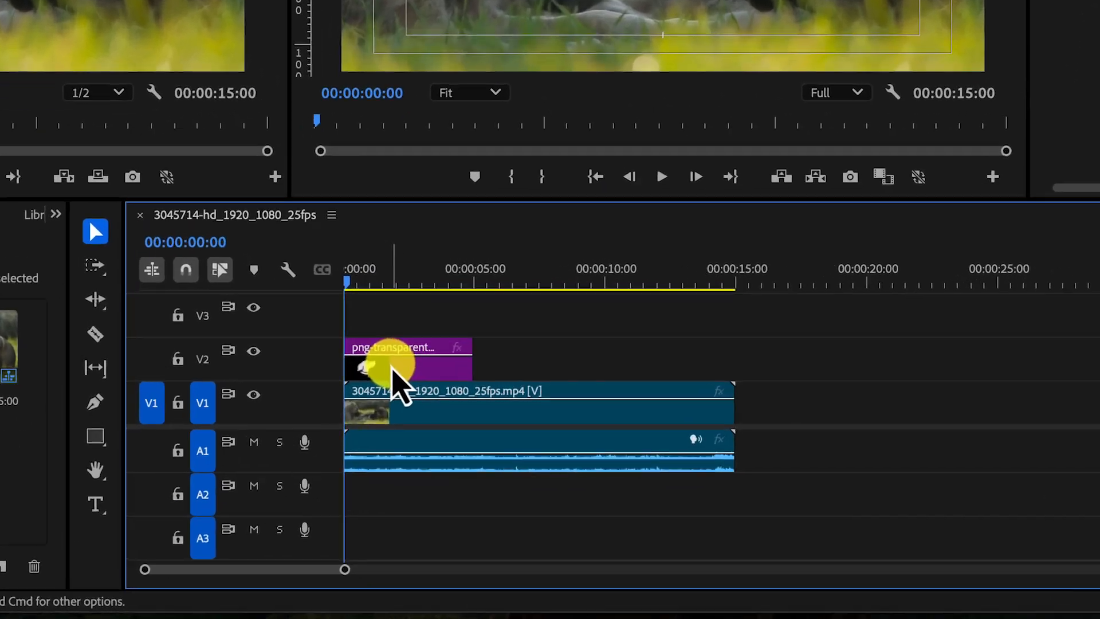
pyautogui.click(390, 364)
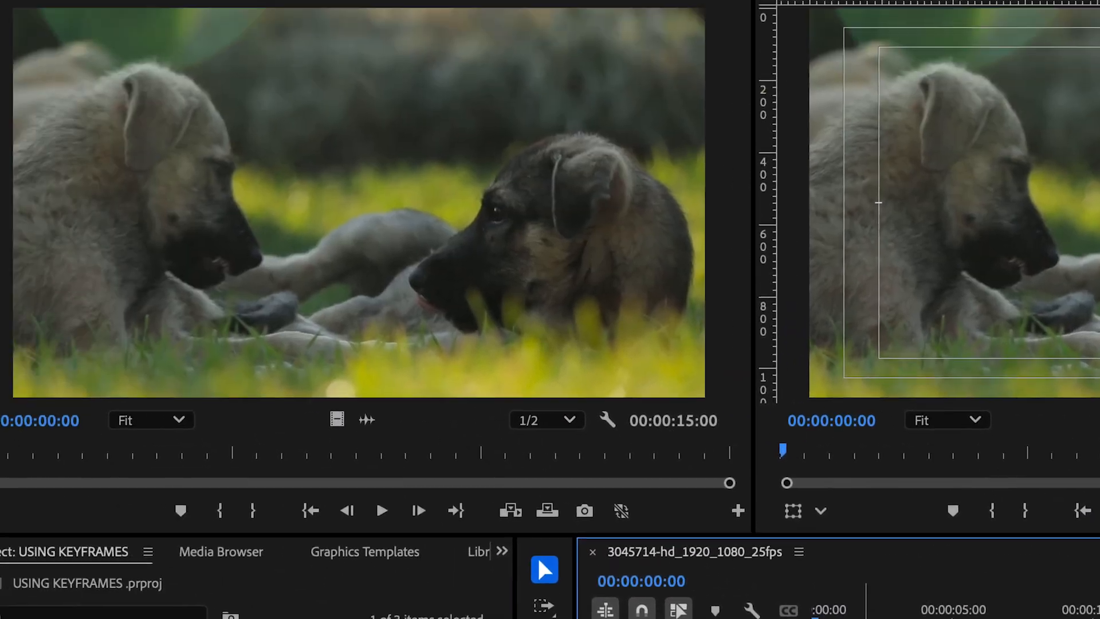
pyautogui.click(385, 20)
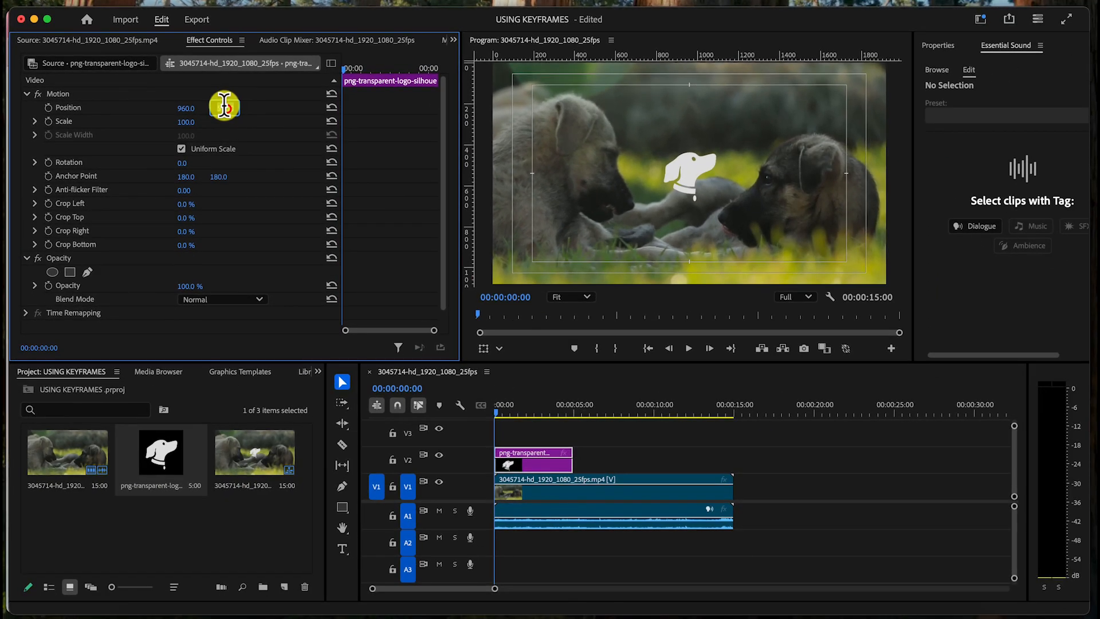
# - Try shifting the logo's vertical position, and reset the Position property to its default
pyautogui.click(370, 186)
pyautogui.moveTo(218, 110); pyautogui.dragTo(224, 108)
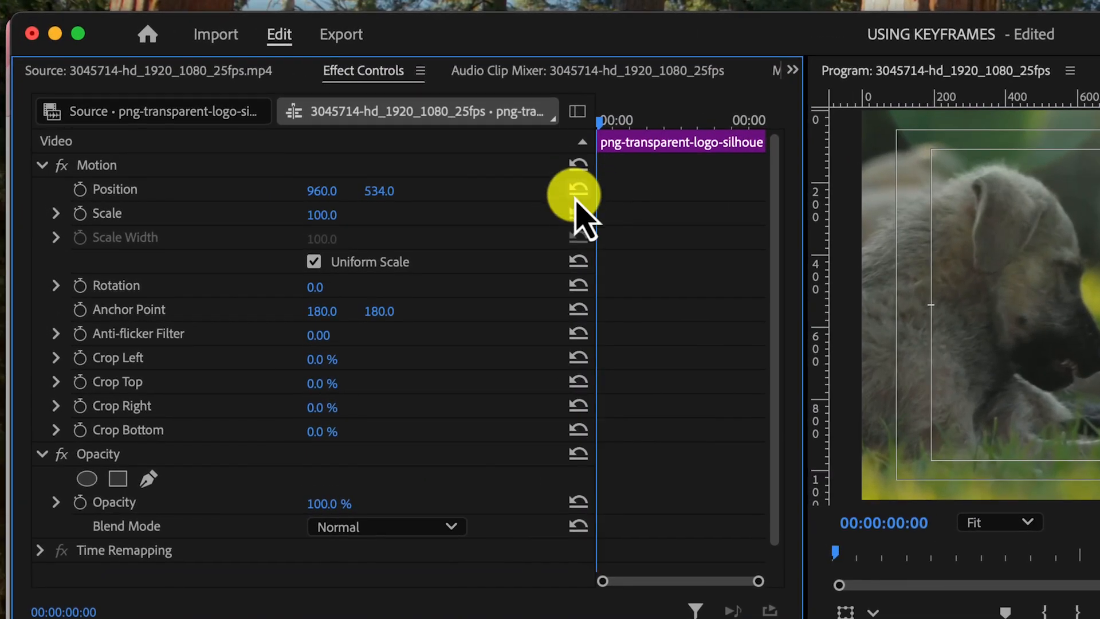
pyautogui.click(576, 194)
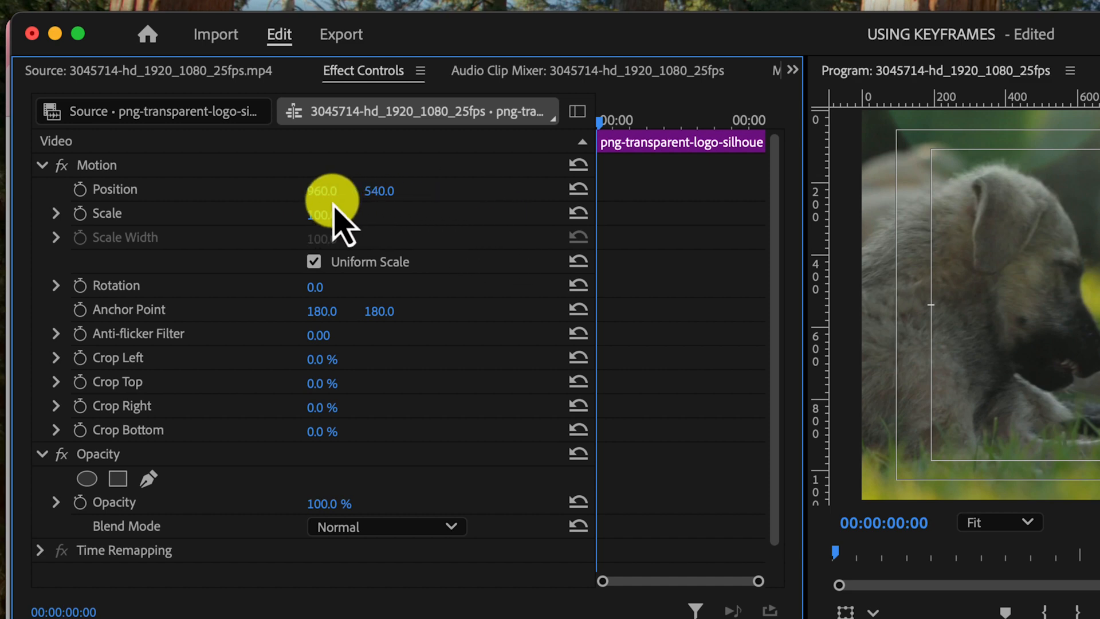
# - Keyframe the logo's vertical Position from 1200 at 00:00:00:00 to 513 at 00:00:00:21
pyautogui.click(81, 191)
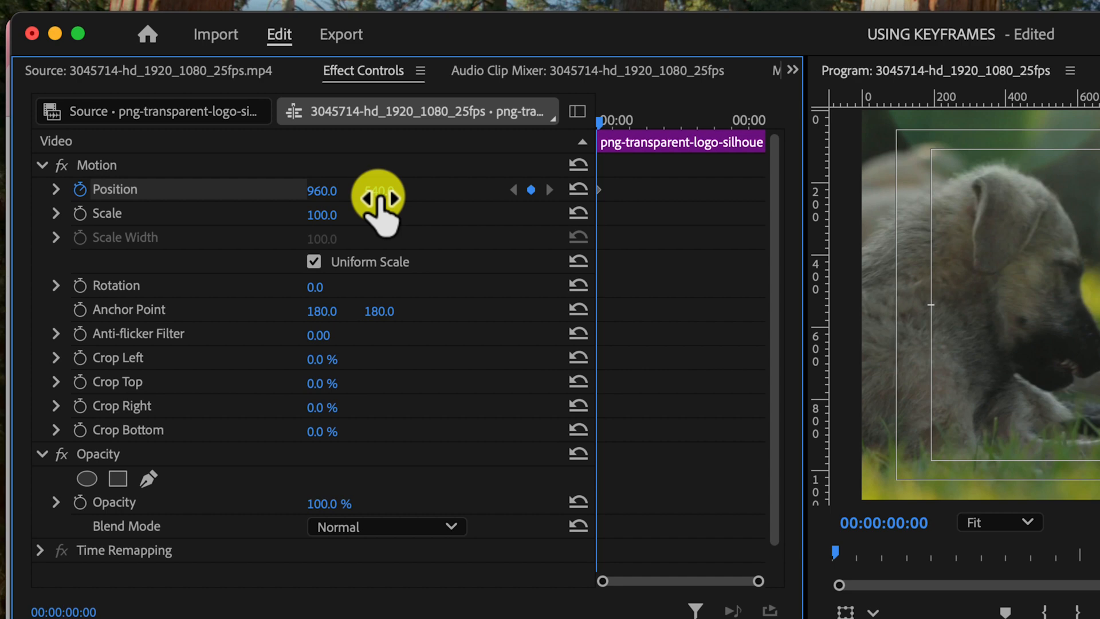
pyautogui.moveTo(378, 204); pyautogui.dragTo(378, 204)
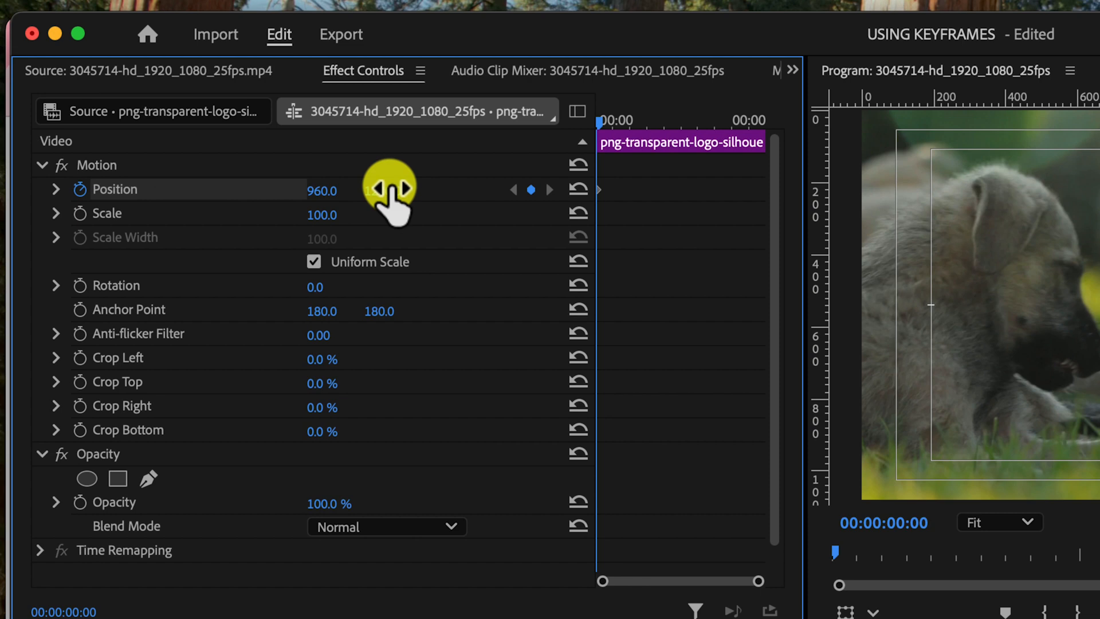
pyautogui.click(596, 121)
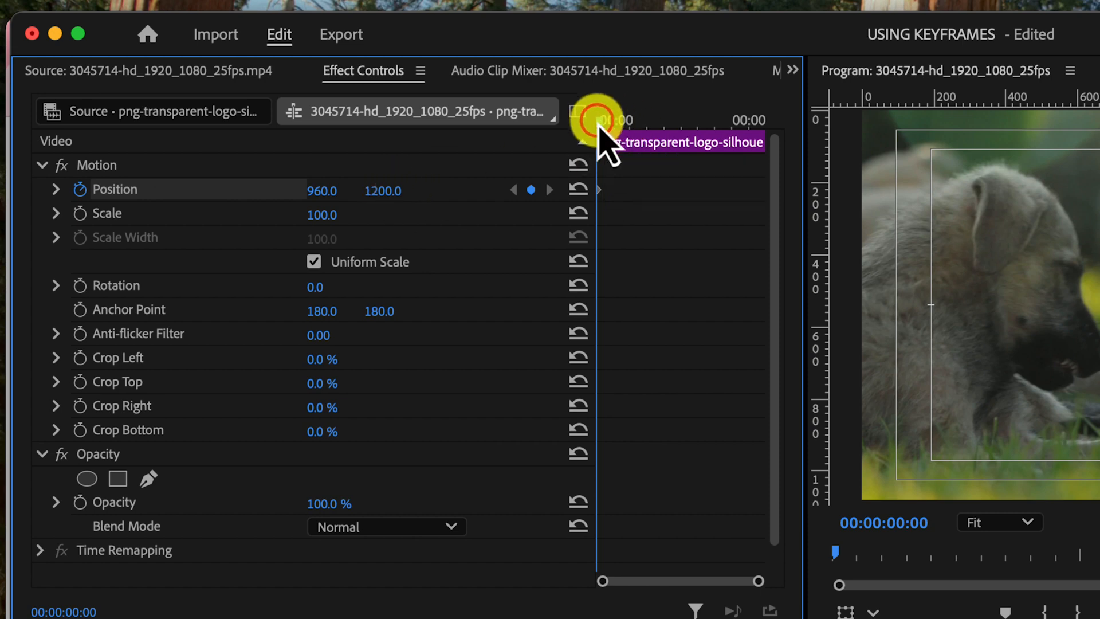
pyautogui.moveTo(596, 120); pyautogui.dragTo(626, 123)
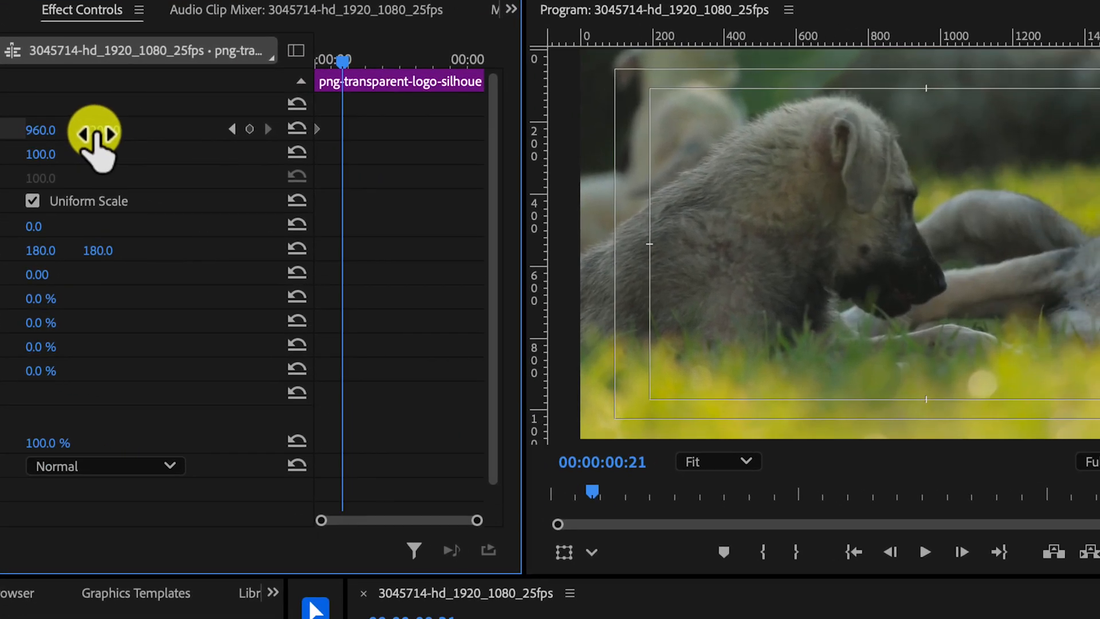
pyautogui.click(376, 193)
pyautogui.moveTo(95, 135); pyautogui.dragTo(94, 134)
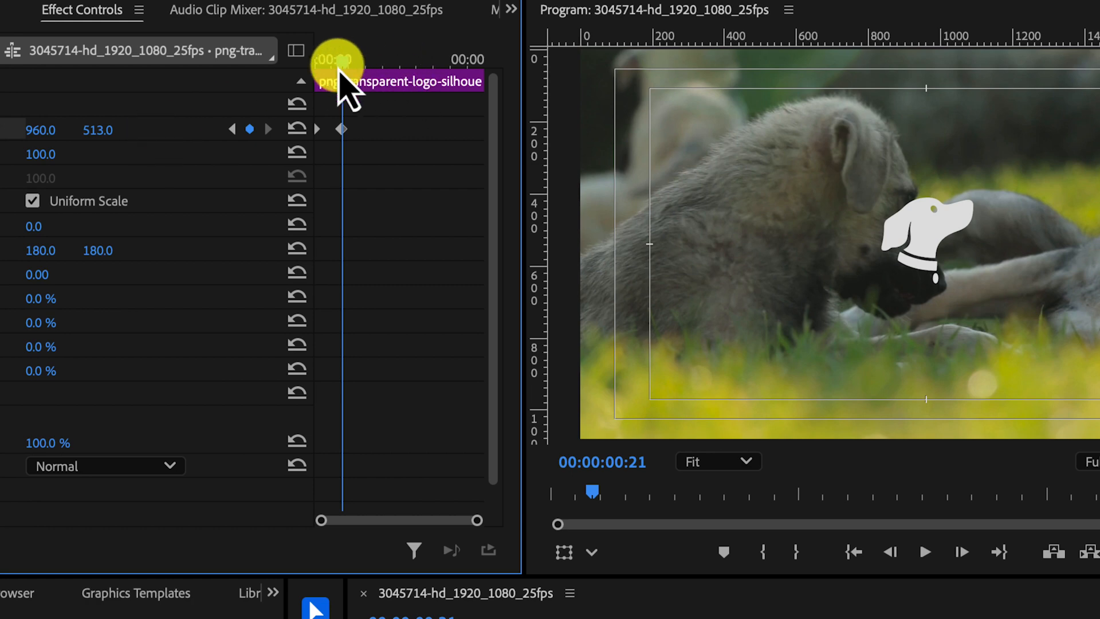
# - Play the sequence from its start to check the logo's rising movement
pyautogui.moveTo(338, 60); pyautogui.dragTo(263, 78)
pyautogui.press('space')
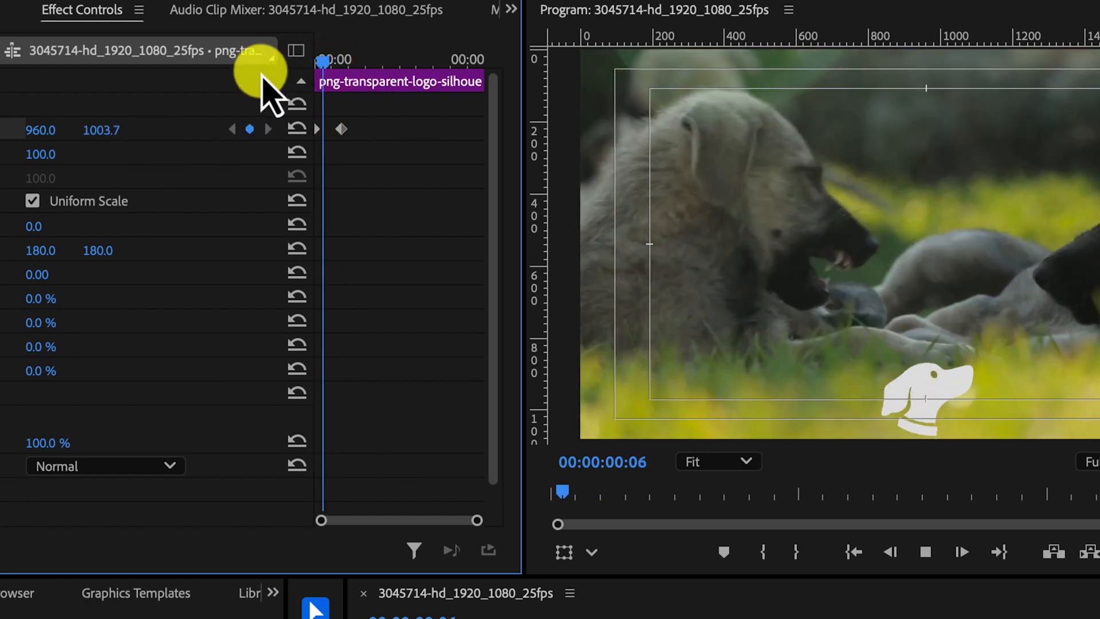
pyautogui.press('space')
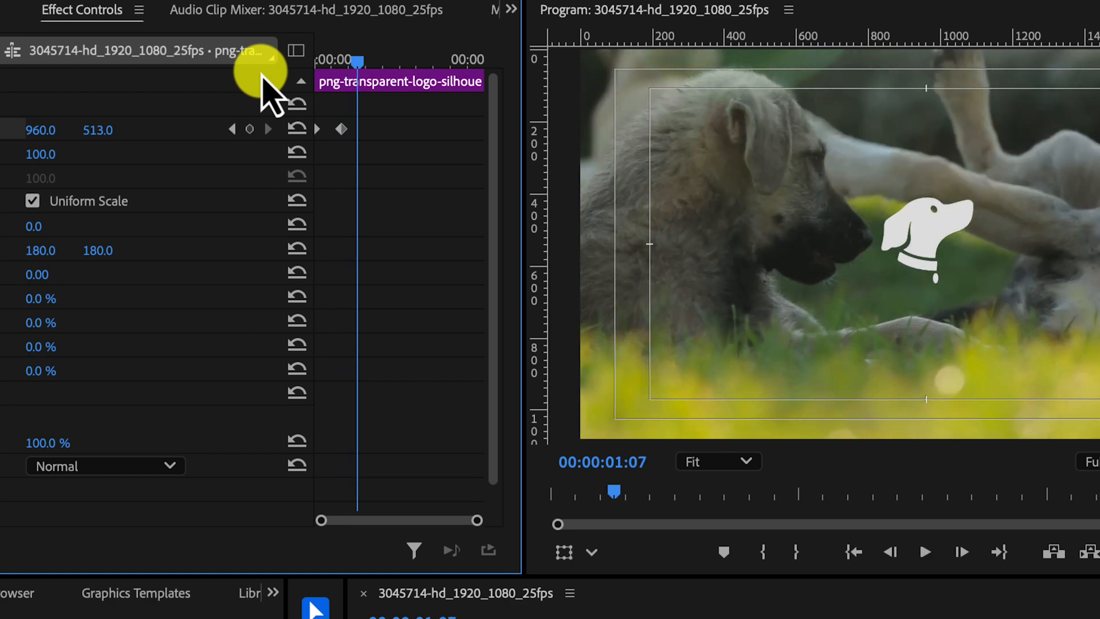
# - Set the temporal interpolation of the logo's second Position keyframe to Auto Bezier, with the playhead back at the sequence start
pyautogui.moveTo(353, 59); pyautogui.dragTo(297, 70)
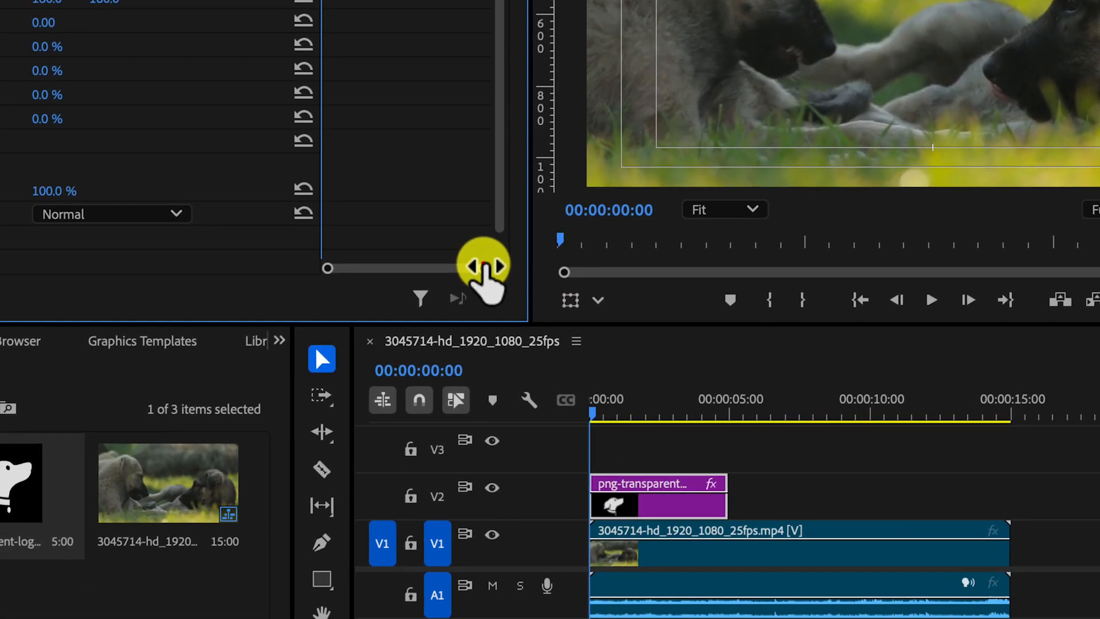
pyautogui.moveTo(477, 518); pyautogui.dragTo(442, 518)
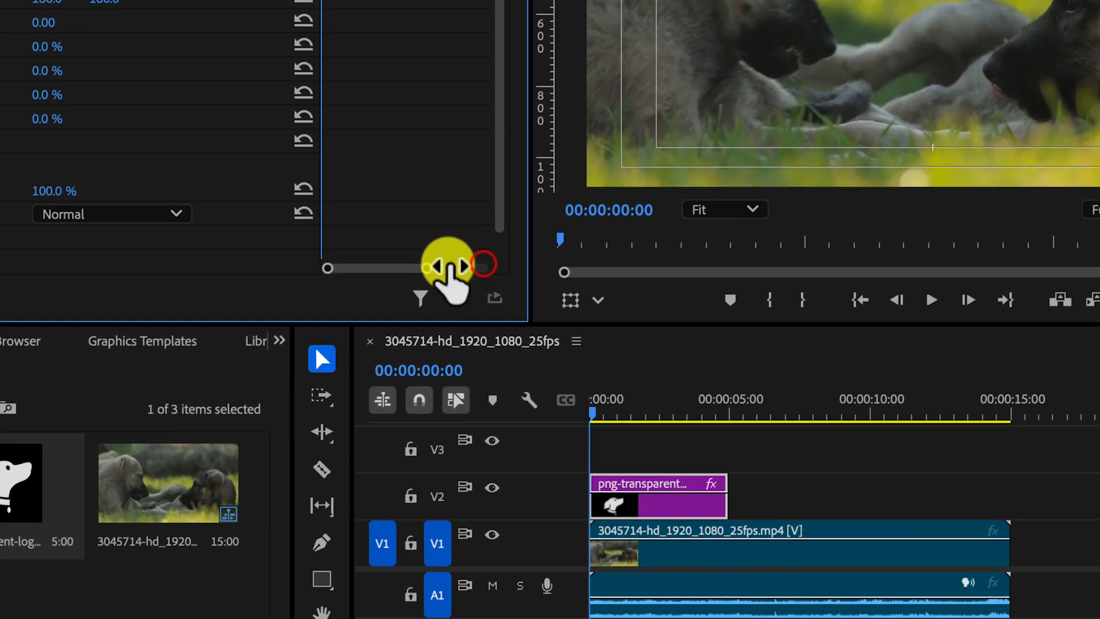
pyautogui.moveTo(450, 266); pyautogui.dragTo(447, 266)
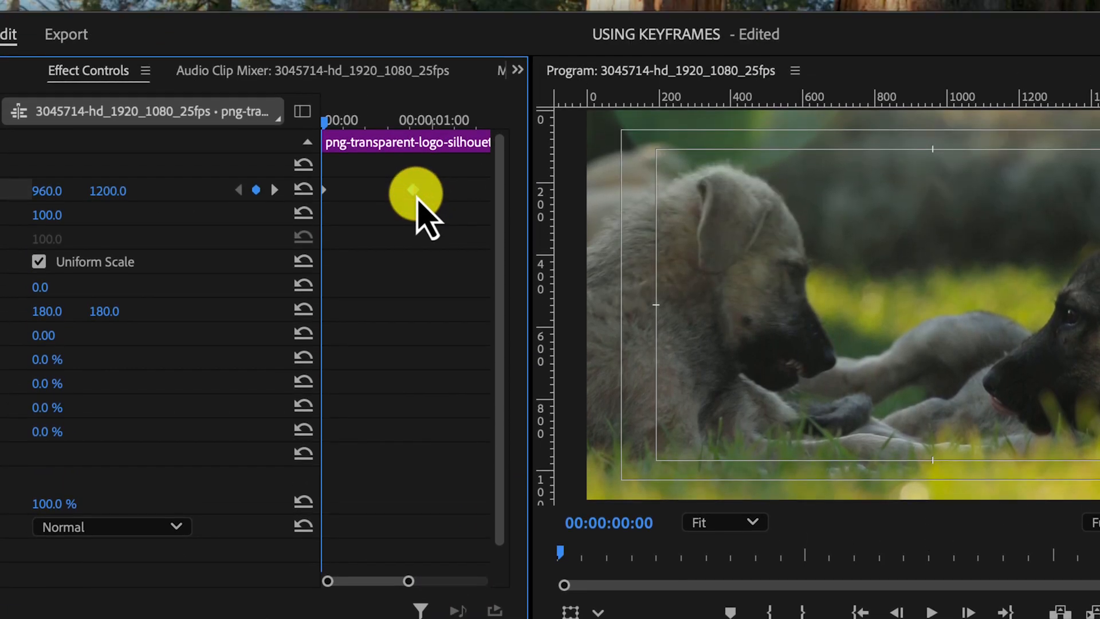
pyautogui.rightClick(414, 190)
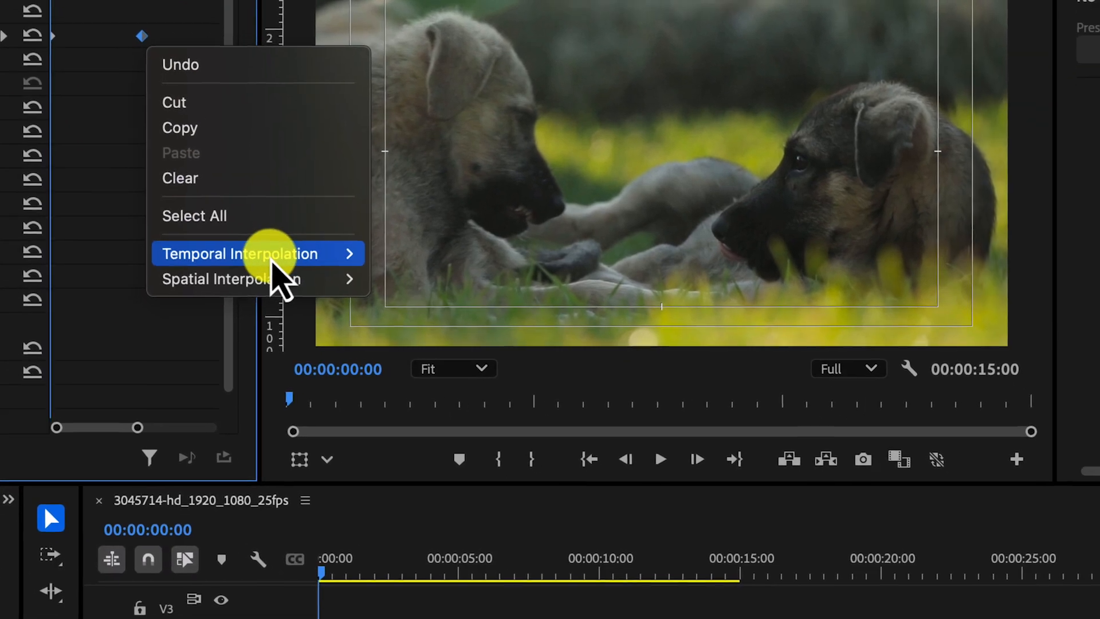
pyautogui.moveTo(543, 417)
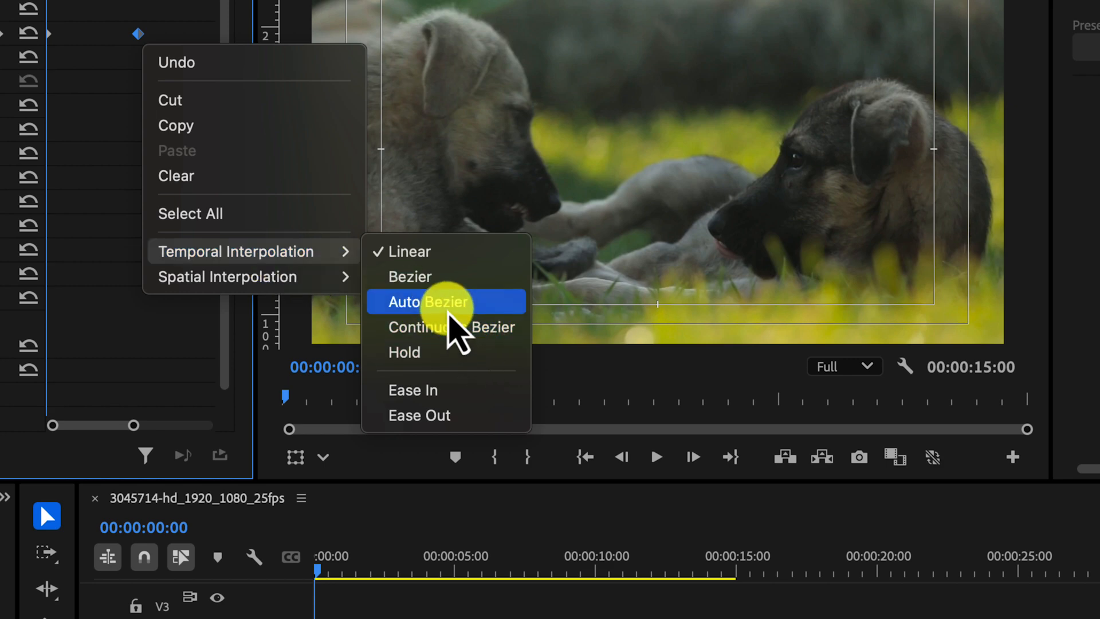
pyautogui.click(438, 303)
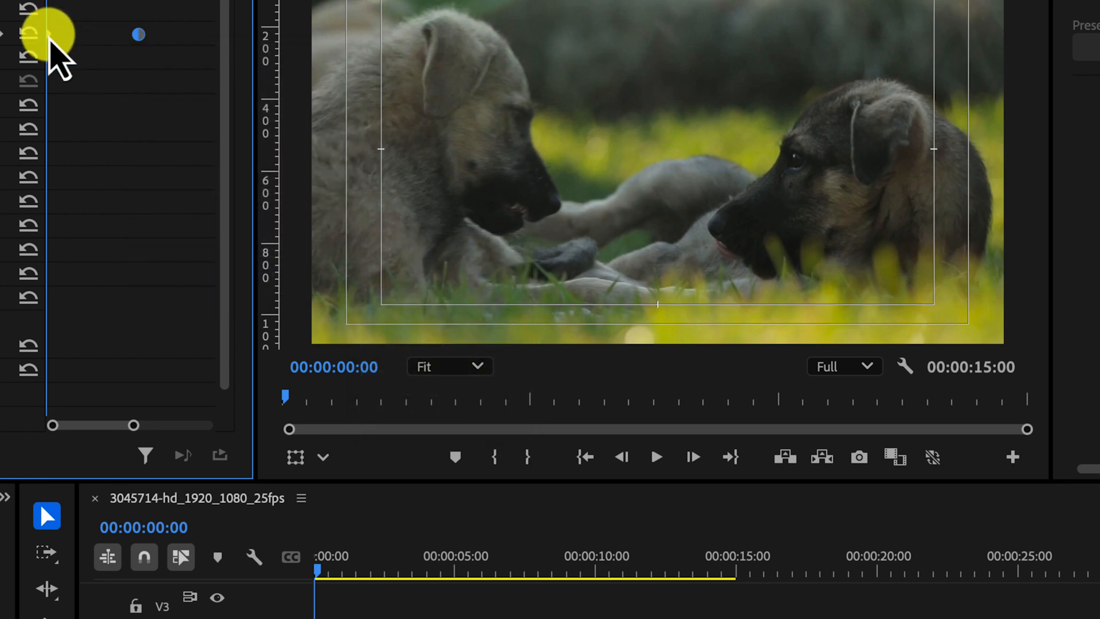
# - Set the temporal interpolation of the logo's first Position keyframe to Ease In
pyautogui.click(50, 36)
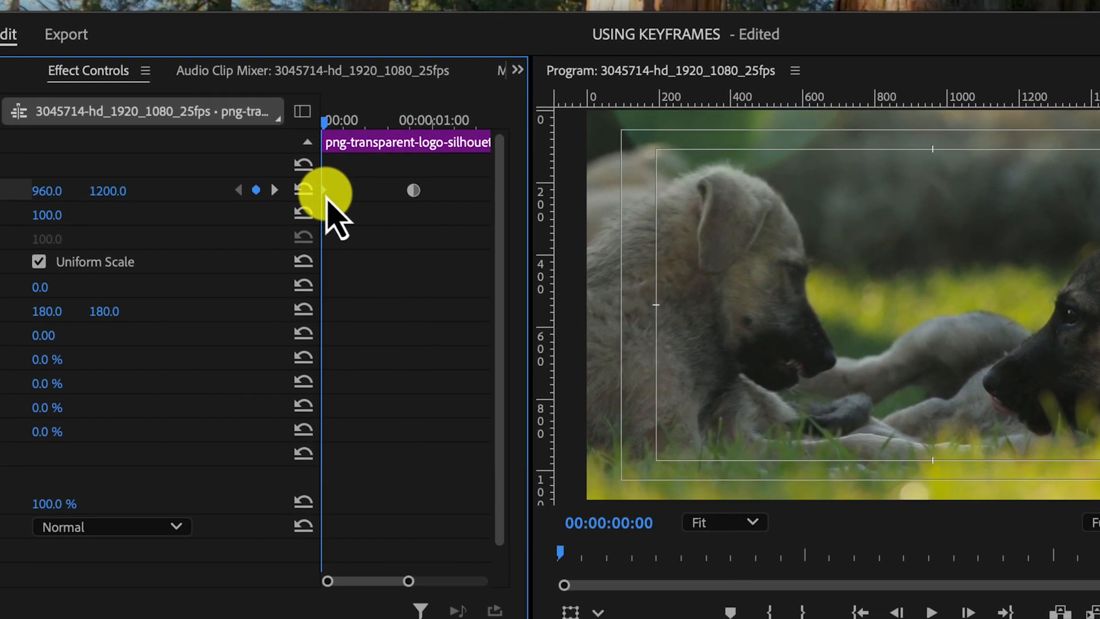
pyautogui.rightClick(51, 41)
pyautogui.moveTo(447, 399)
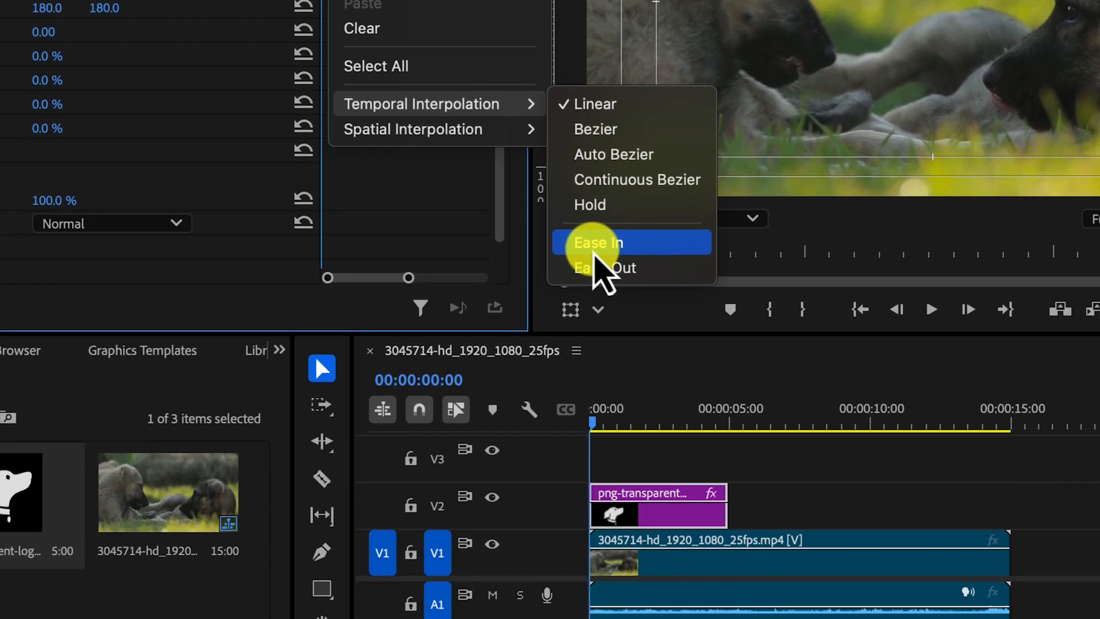
pyautogui.click(593, 392)
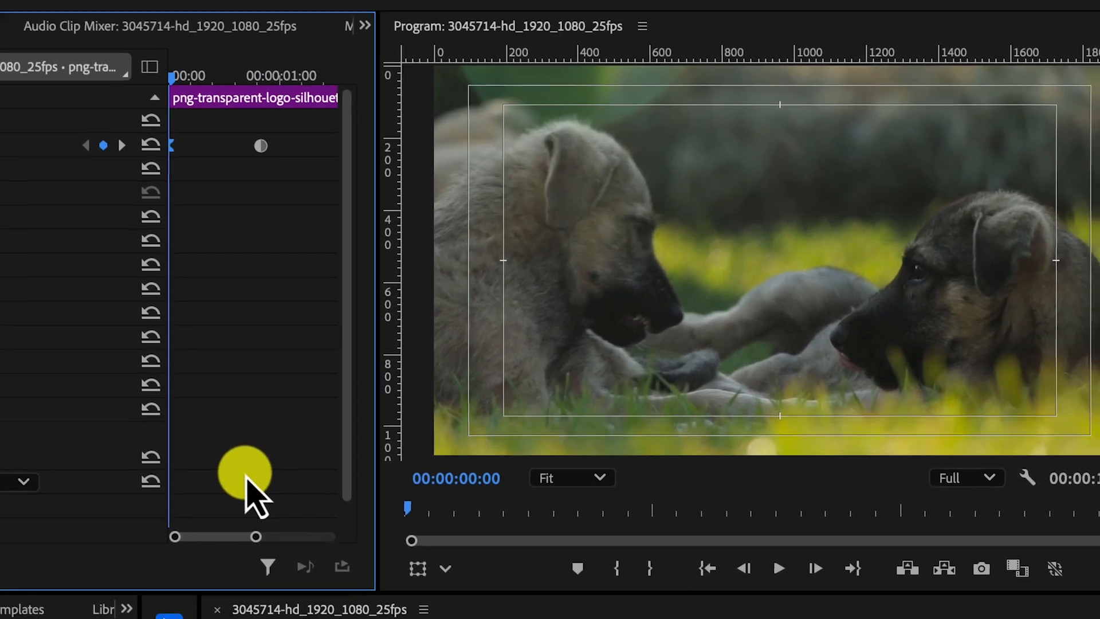
# - Play back the smoothed logo motion and inspect the velocity graph of its Position property
pyautogui.press('space')
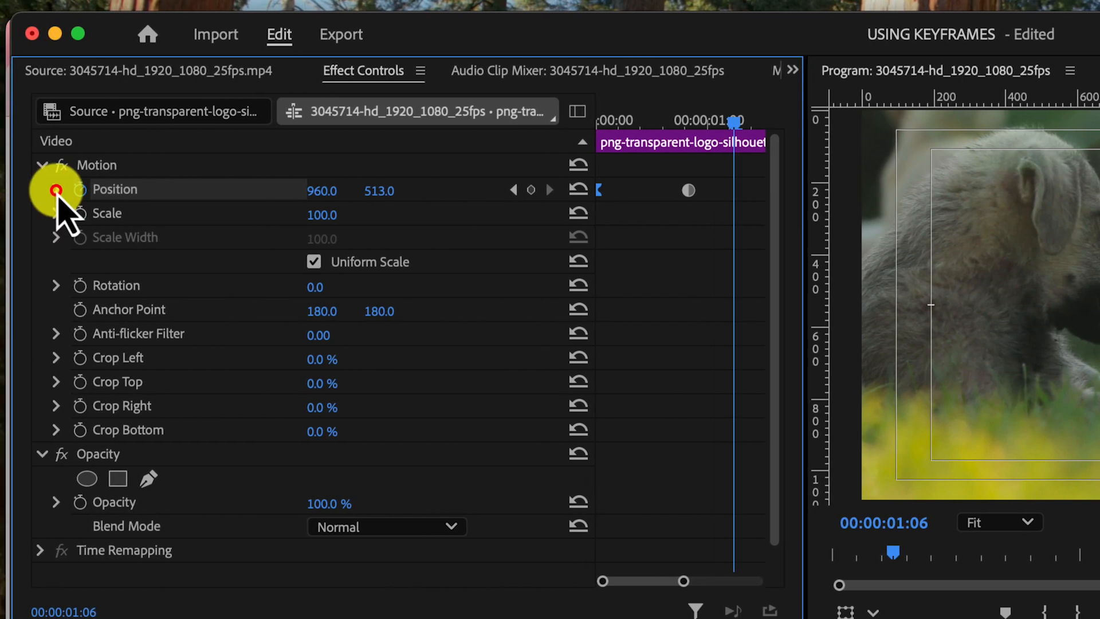
pyautogui.click(57, 191)
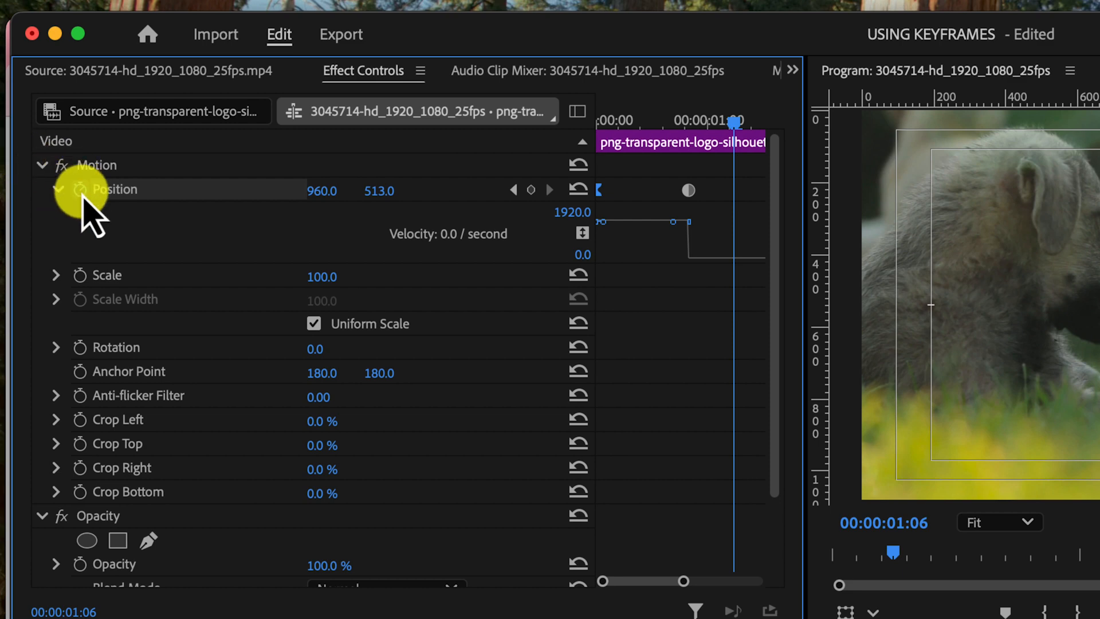
pyautogui.click(58, 191)
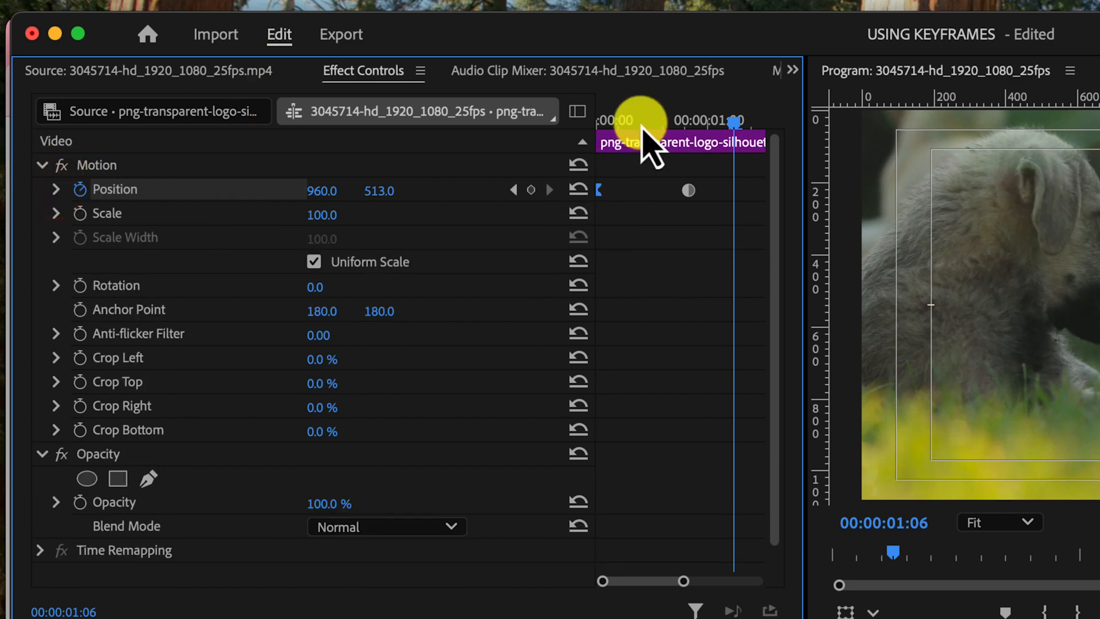
# - Keyframe the logo's Scale at 100 at 00:00:00:21, on the second Position keyframe, and at 152 at 00:00:01:01
pyautogui.moveTo(642, 121); pyautogui.dragTo(691, 162)
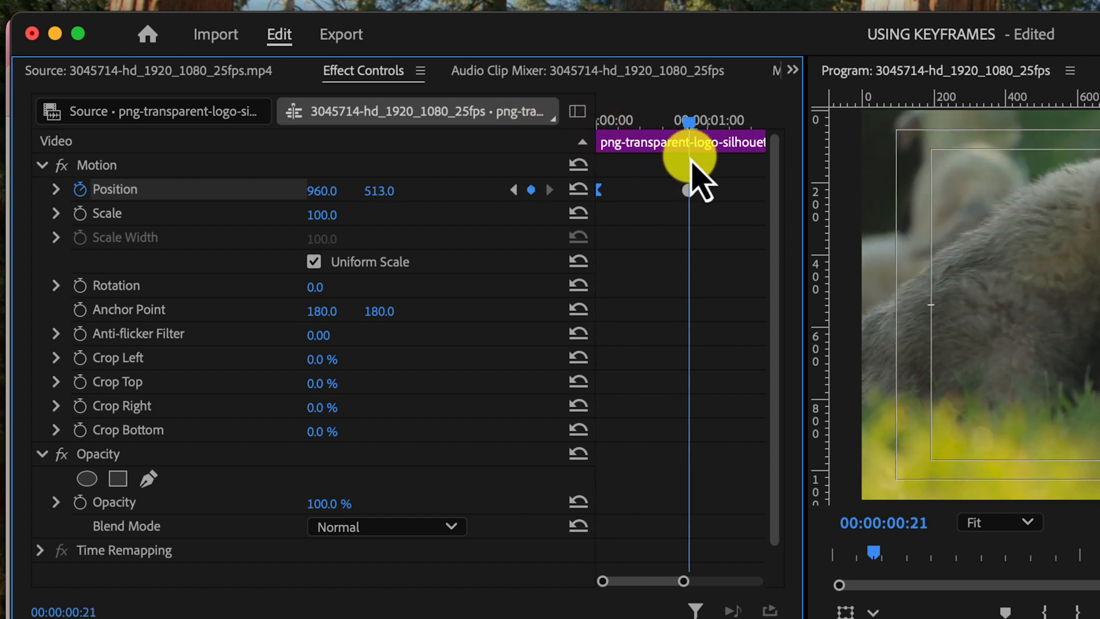
pyautogui.click(80, 214)
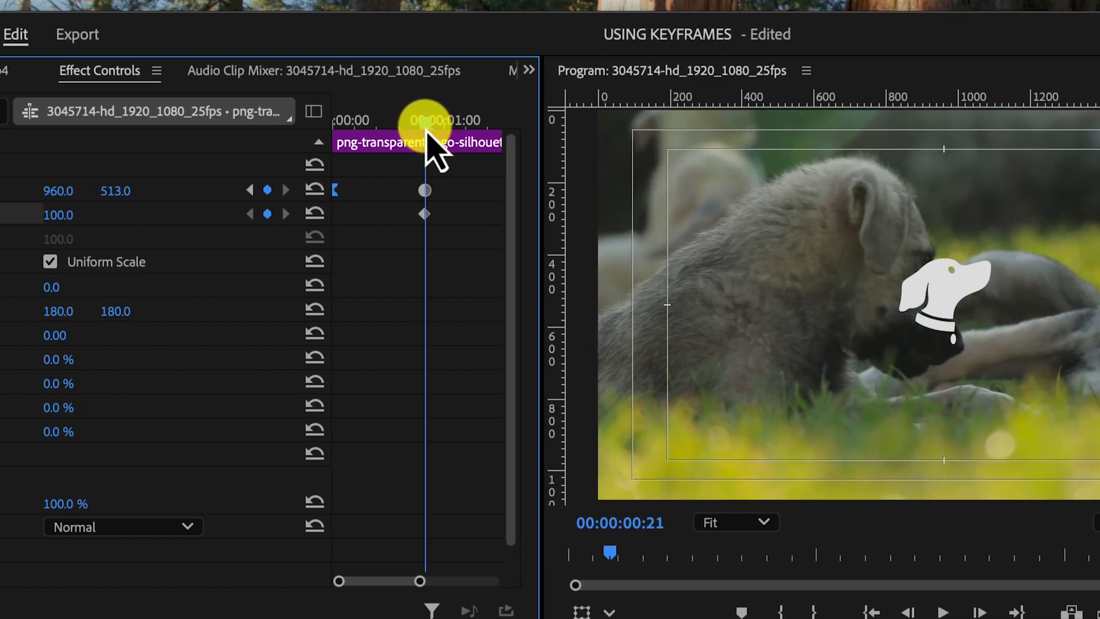
pyautogui.moveTo(427, 133); pyautogui.dragTo(452, 137)
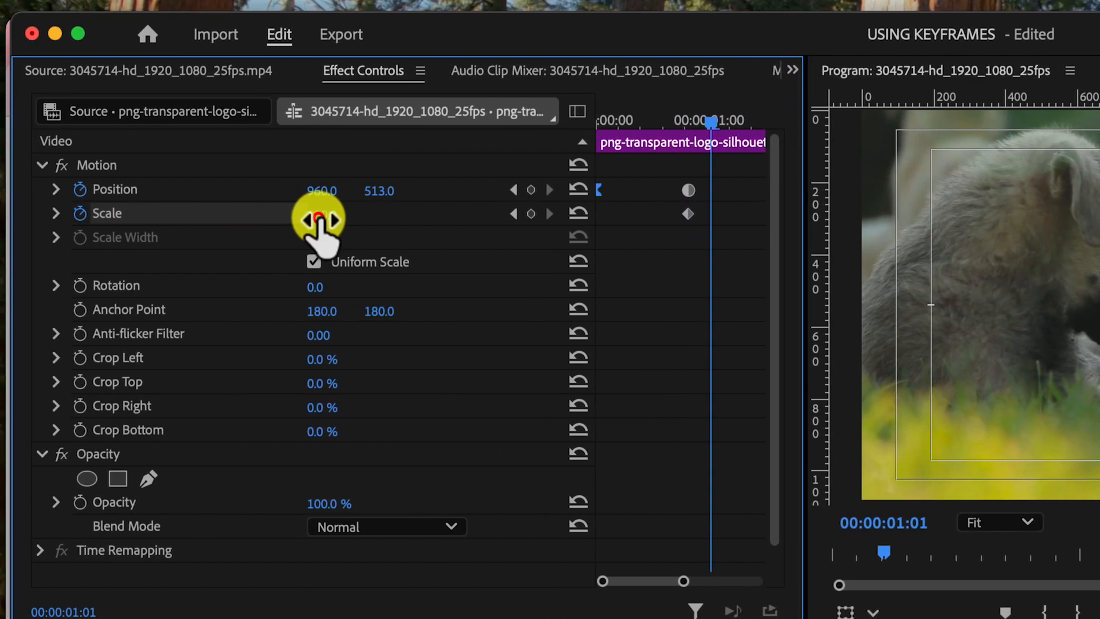
pyautogui.moveTo(319, 220); pyautogui.dragTo(319, 221)
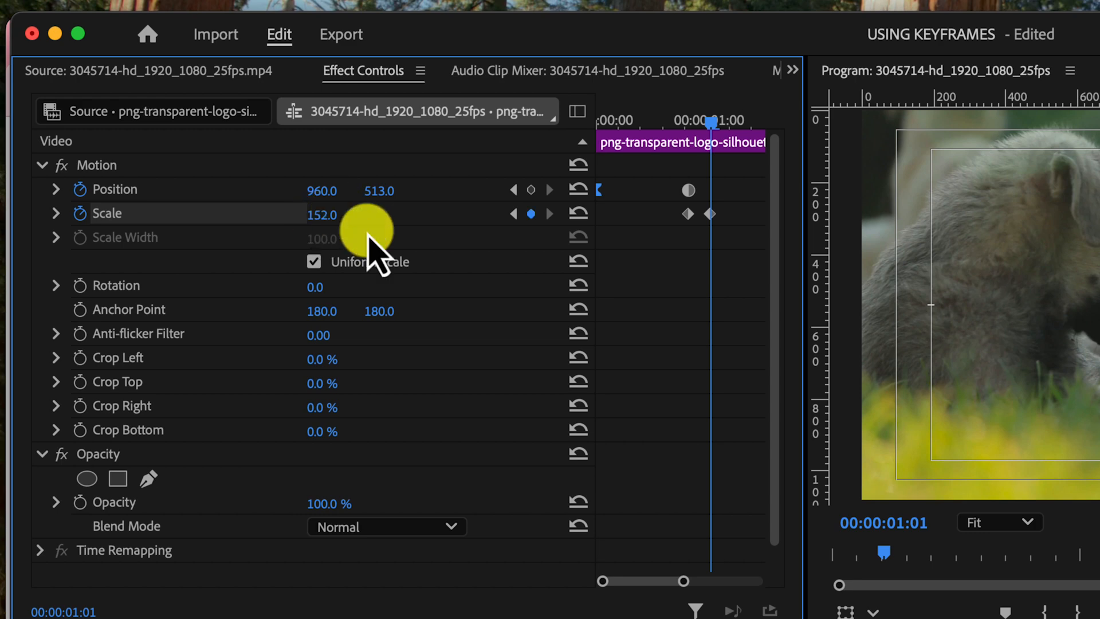
# - Play the sequence from its start to check the logo's rise followed by its scale-up
pyautogui.moveTo(653, 119); pyautogui.dragTo(490, 118)
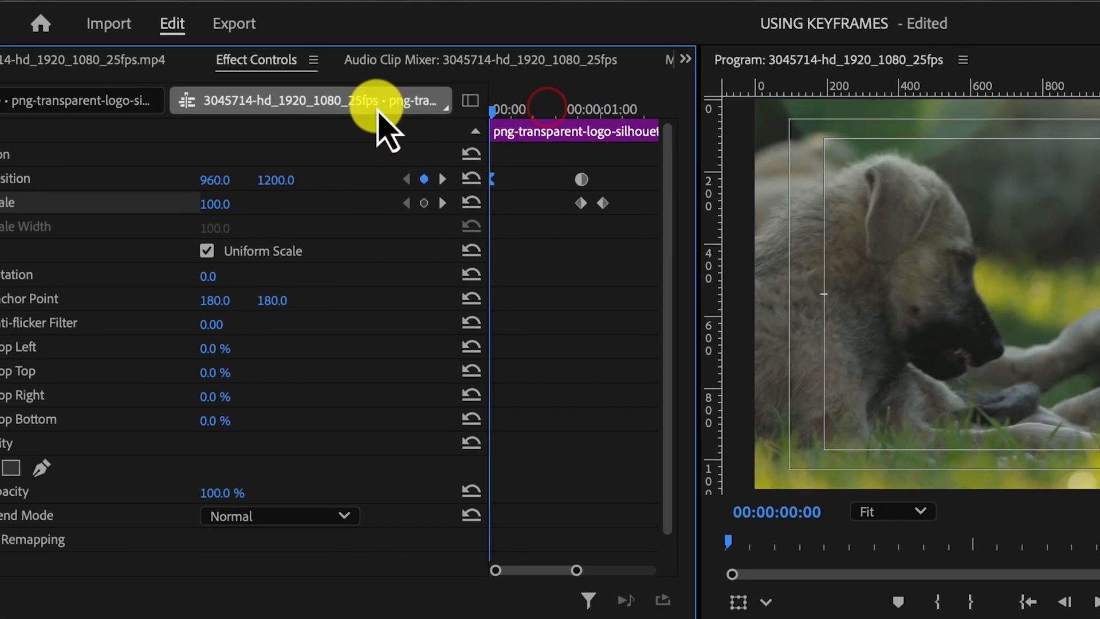
pyautogui.press('space')
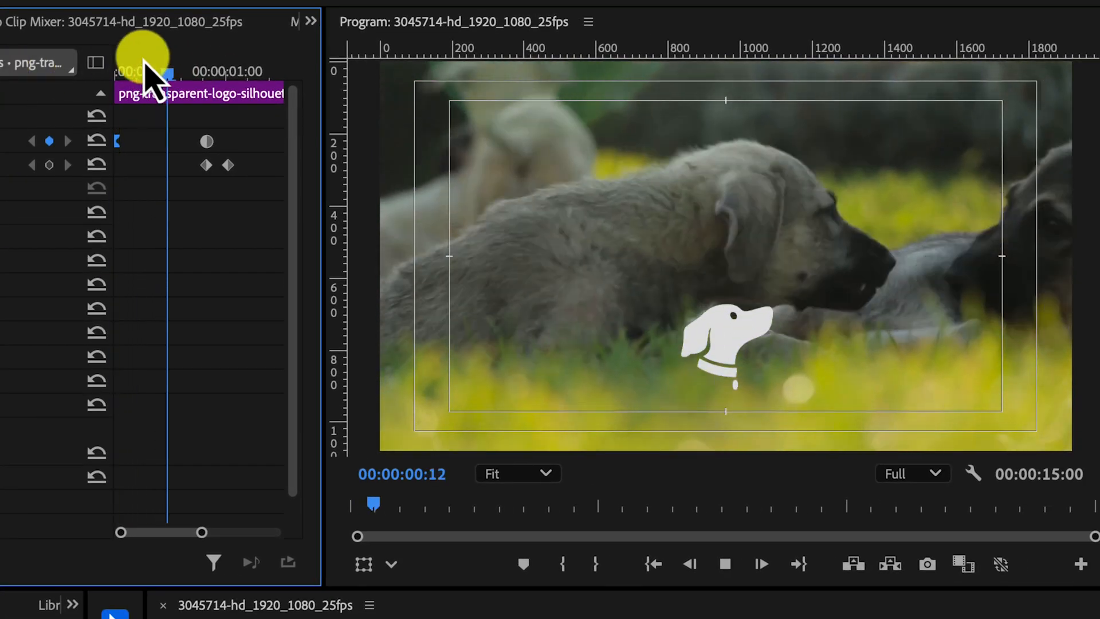
pyautogui.press('space')
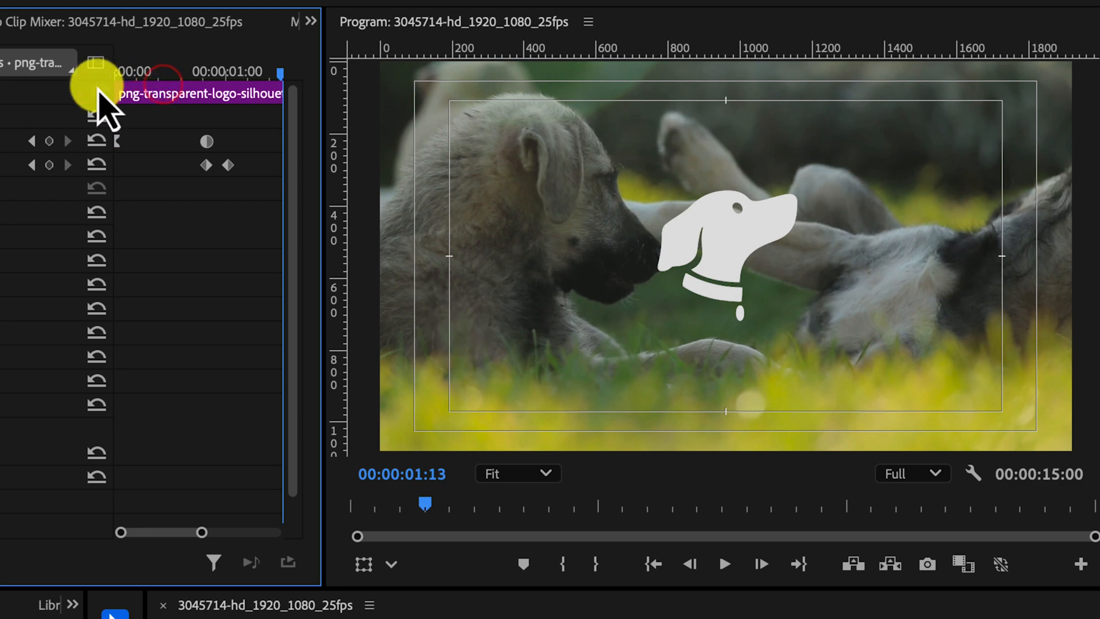
# - Move the logo's second Position keyframe earlier, about halfway between the first Position and first Scale keyframes, and replay from the start
pyautogui.moveTo(134, 76); pyautogui.dragTo(54, 86)
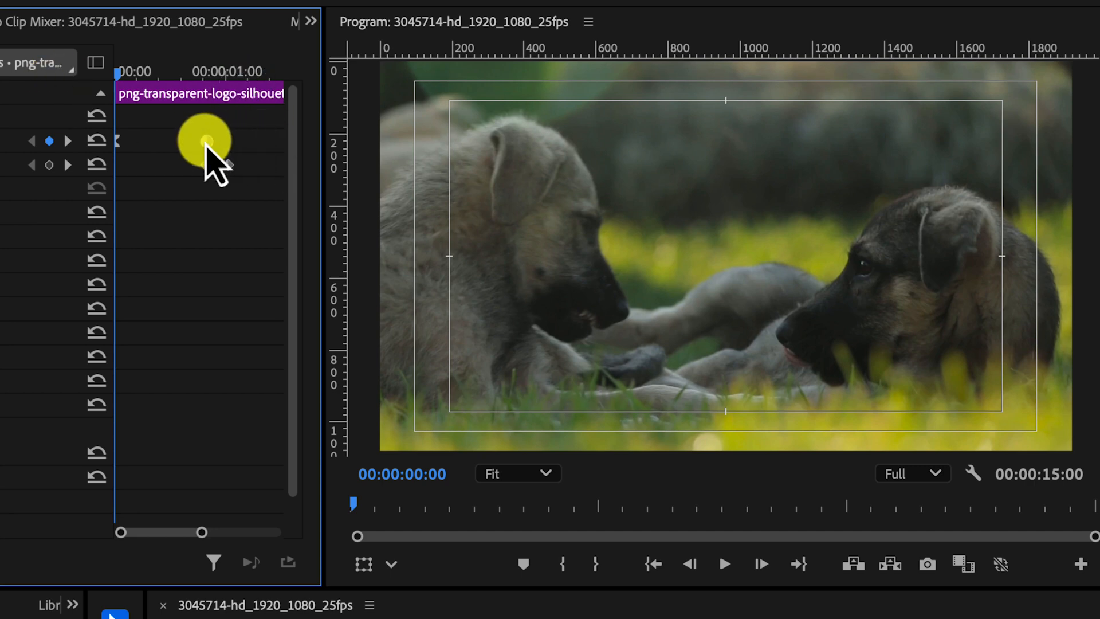
pyautogui.moveTo(206, 141); pyautogui.dragTo(162, 161)
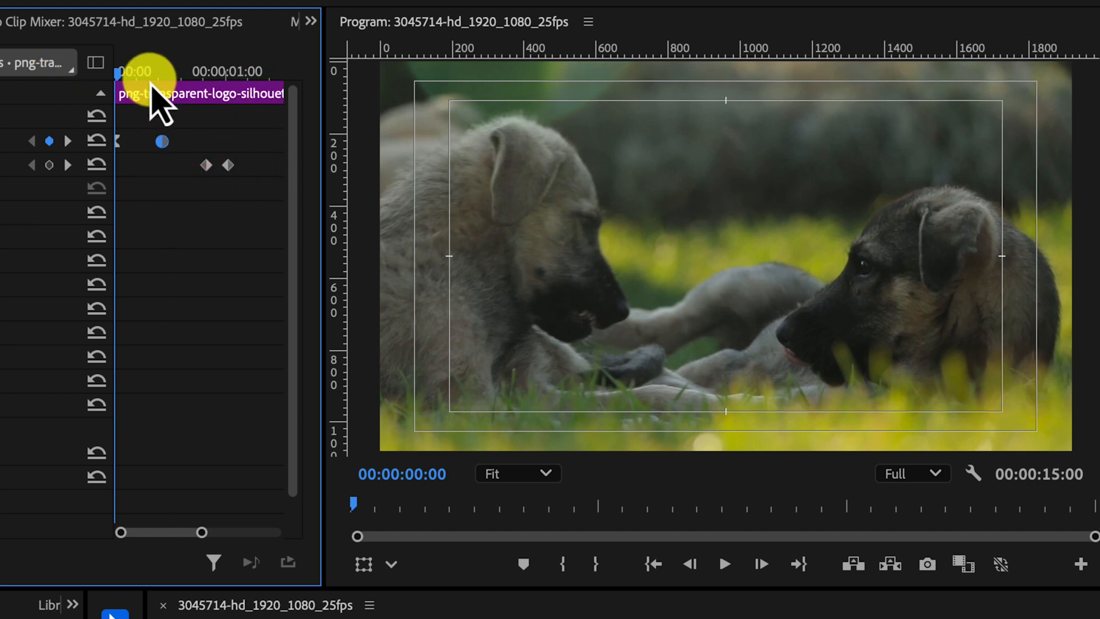
pyautogui.moveTo(151, 76); pyautogui.dragTo(66, 87)
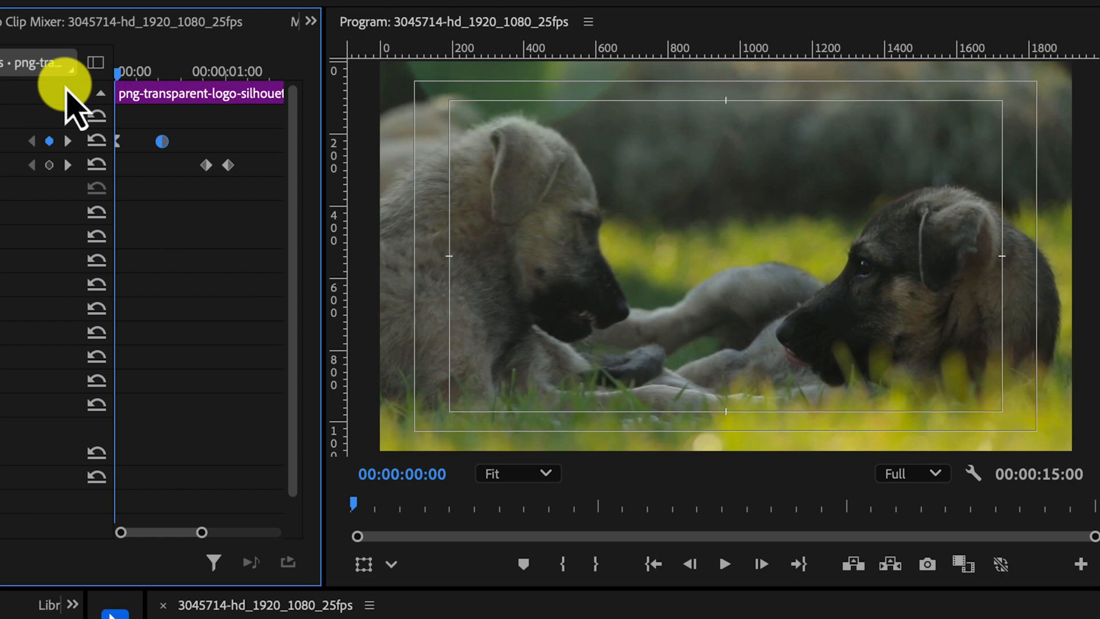
pyautogui.press('space')
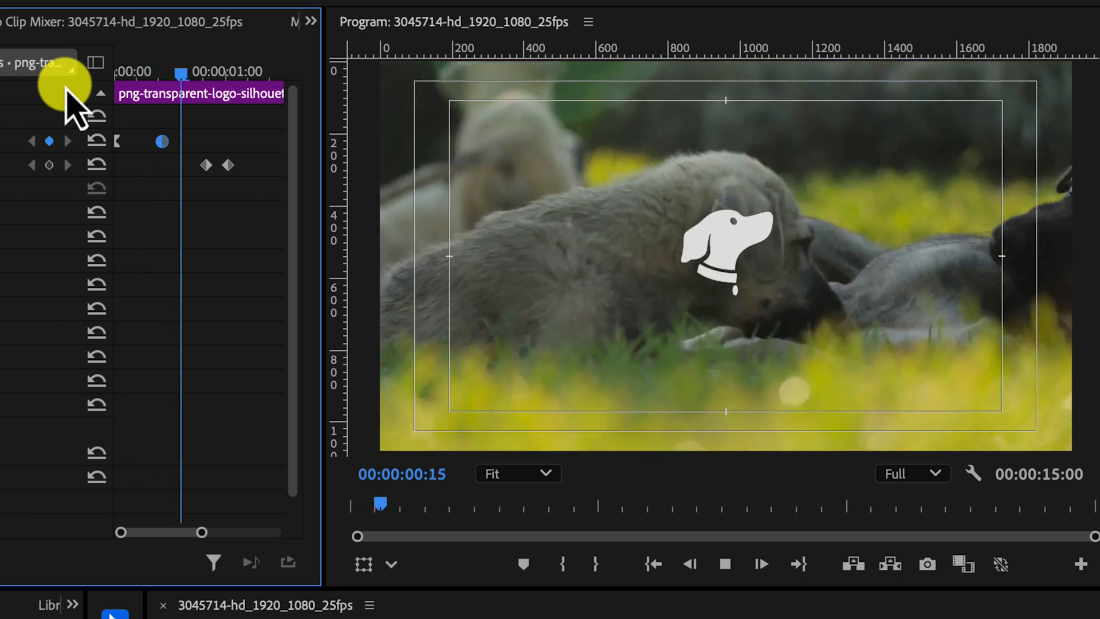